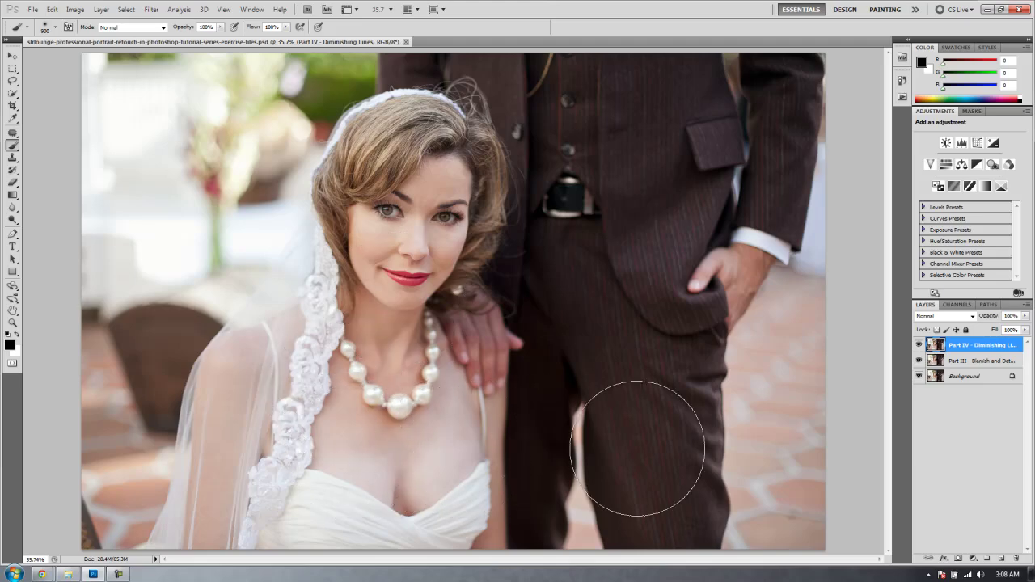
# Duplicate the Part IV - Diminishing Lines layer and rename the copy 'Part V - Skin Tone Shifts'.
pyautogui.press('[')
pyautogui.press('[')
pyautogui.press('[')
pyautogui.press('[')
pyautogui.press('[')
pyautogui.press('[')
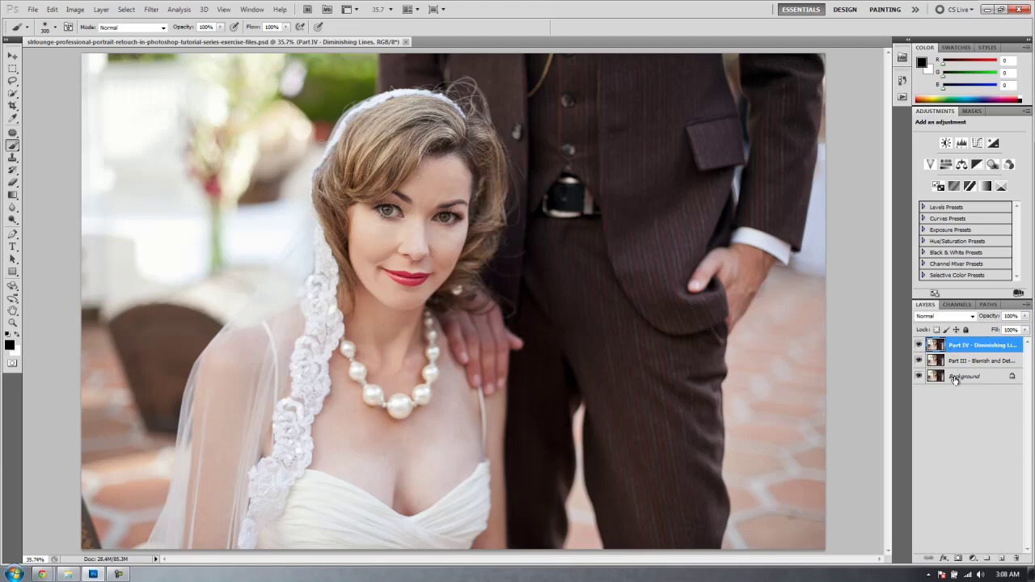
pyautogui.hotkey('ctrl', 'j')
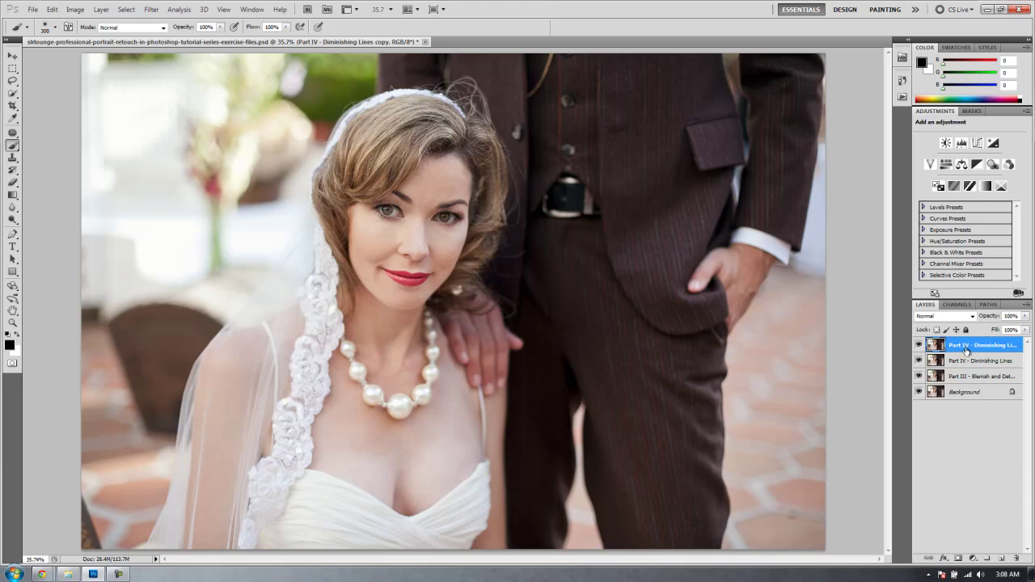
pyautogui.doubleClick(969, 346)
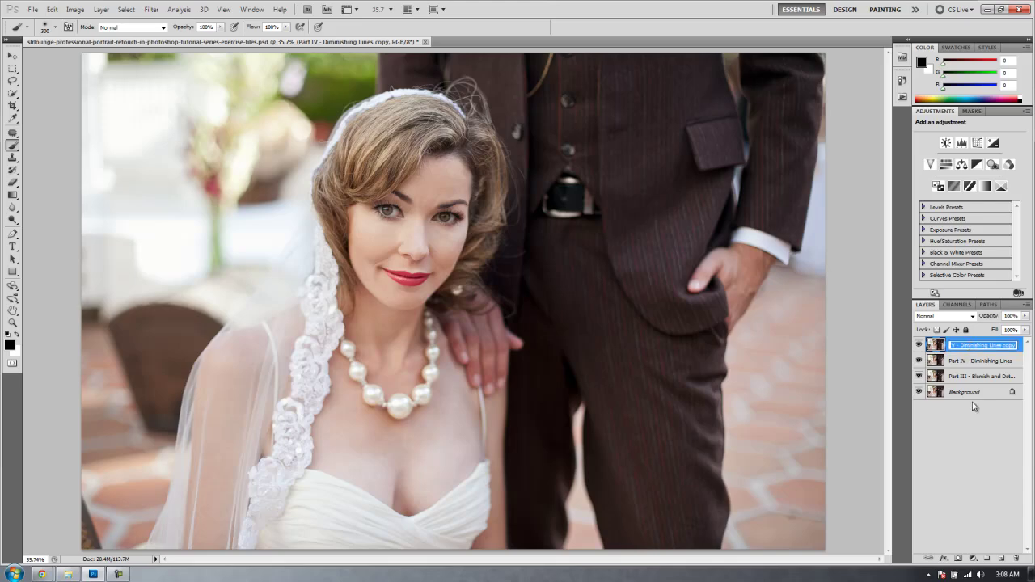
pyautogui.write('P')
pyautogui.press('capslock')
pyautogui.write('E')
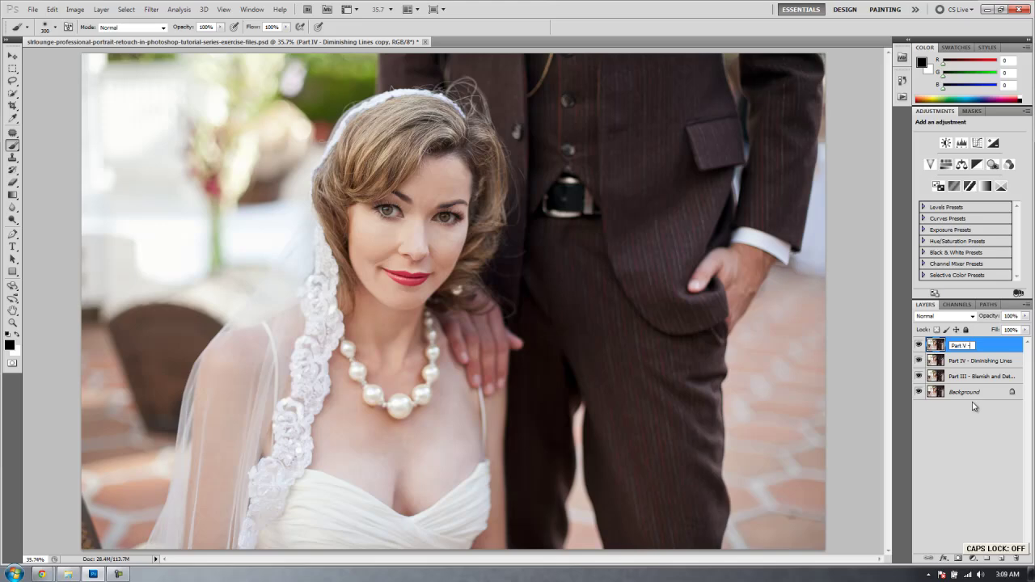
pyautogui.write('rt V - Skin Tone Shift')
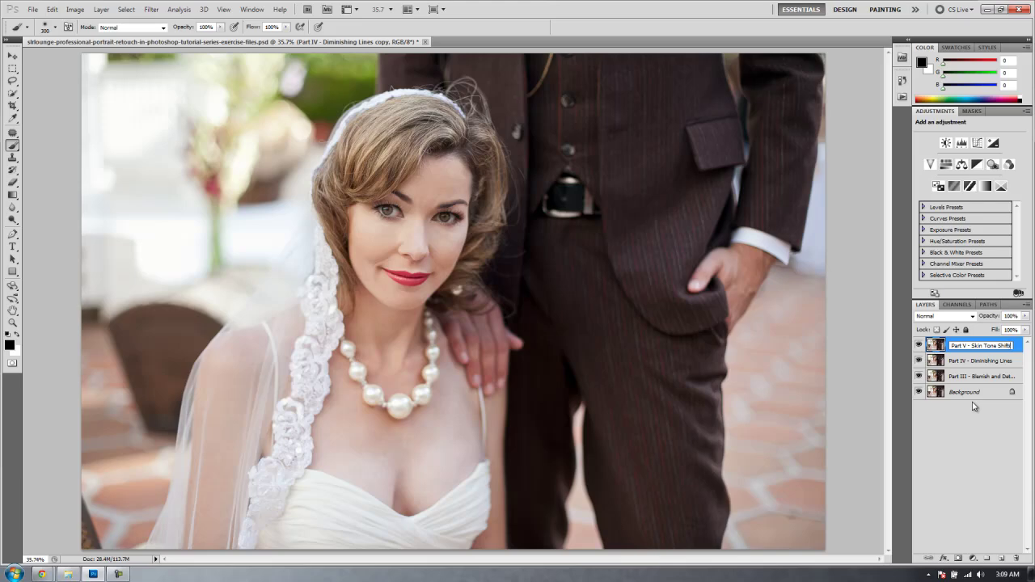
pyautogui.press('Return')
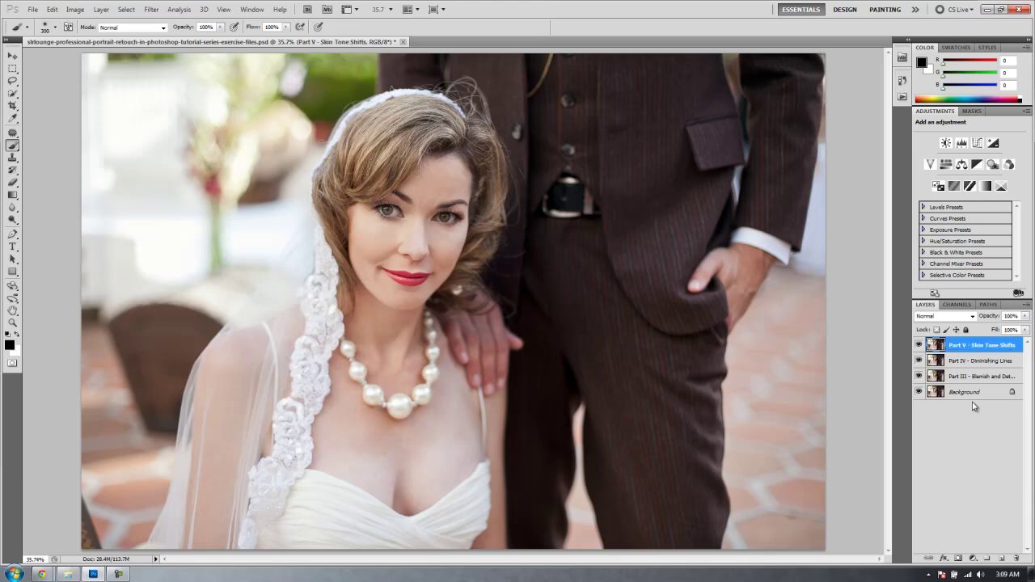
# Add a default Curves adjustment layer clipped to the Part V - Skin Tone Shifts layer.
pyautogui.click(973, 558)
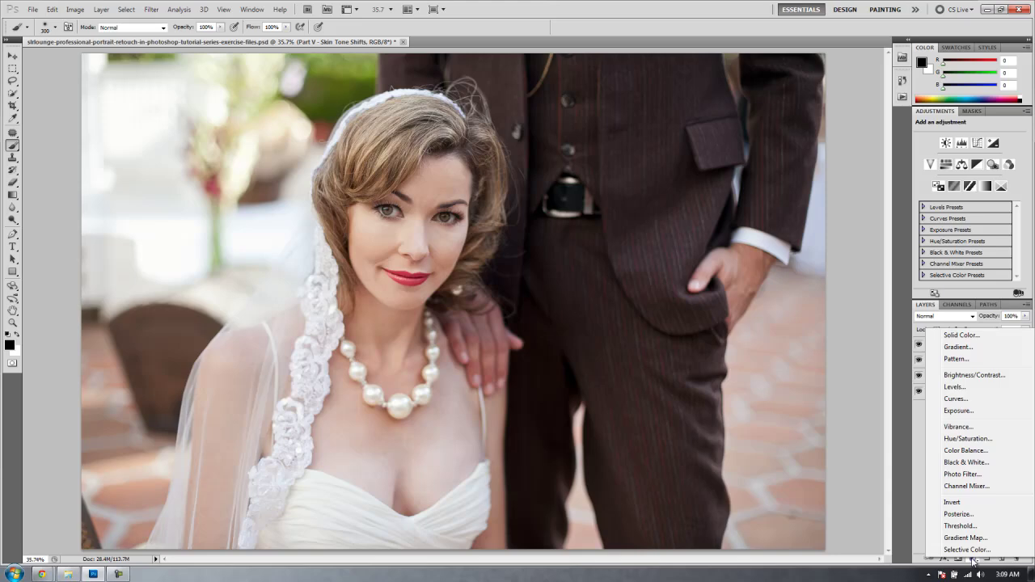
pyautogui.click(971, 401)
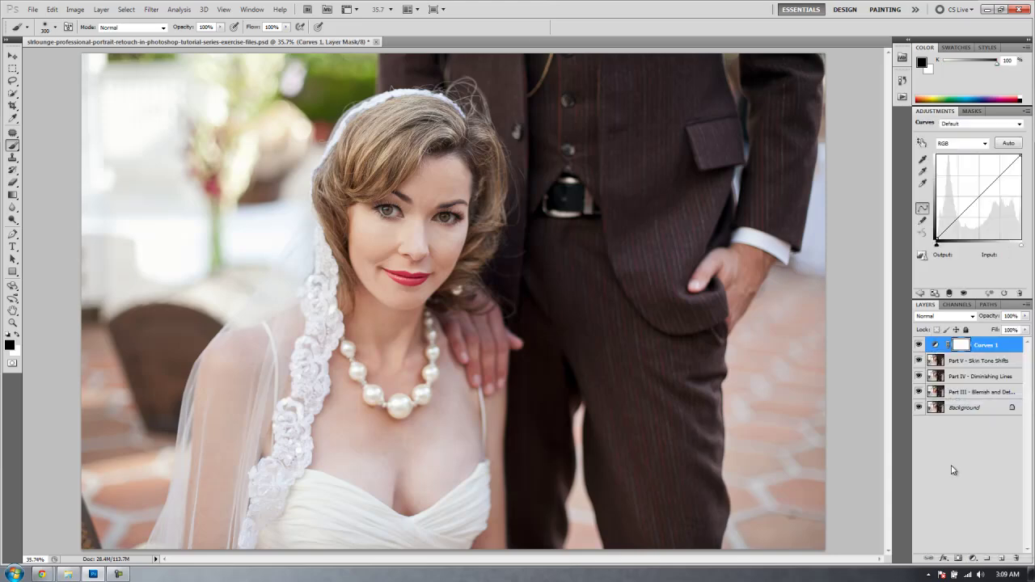
pyautogui.keyDown('alt'); pyautogui.click(963, 350); pyautogui.keyUp('alt')
# Set the Curves highlight target to the cheek tone R 209, G 179, B 159 and save it as default.
pyautogui.click(944, 347)
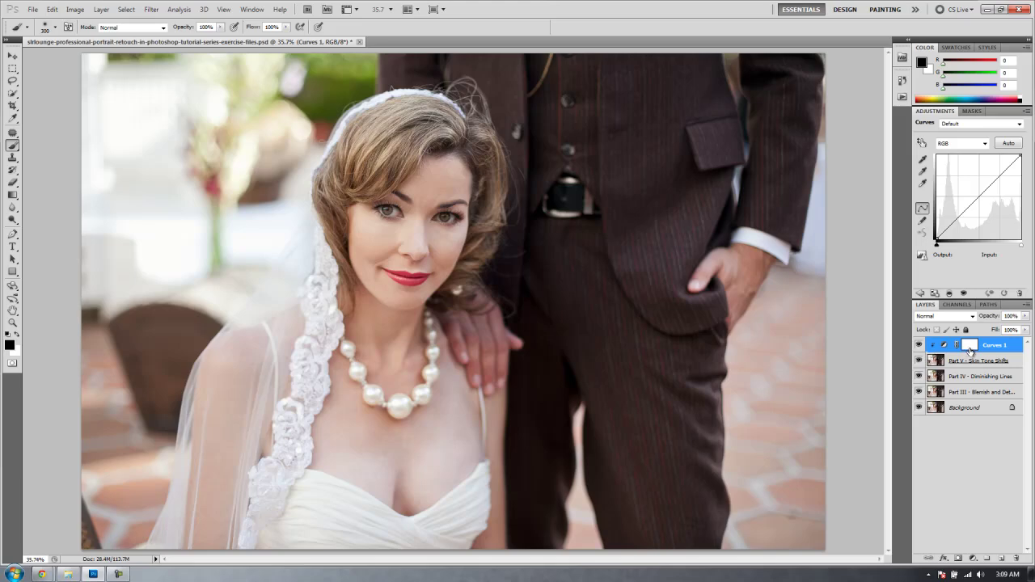
pyautogui.doubleClick(922, 185)
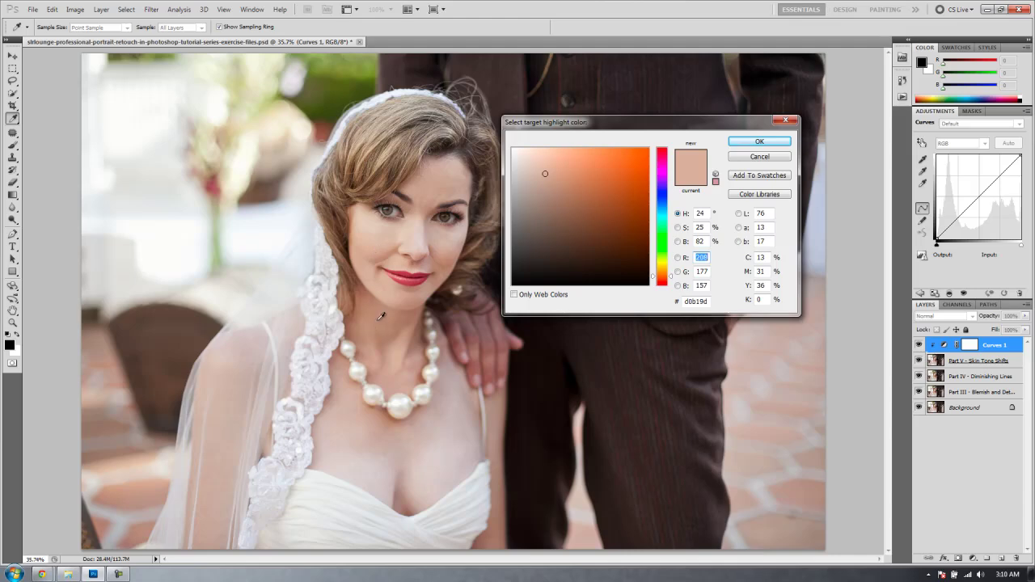
pyautogui.click(377, 247)
pyautogui.click(750, 142)
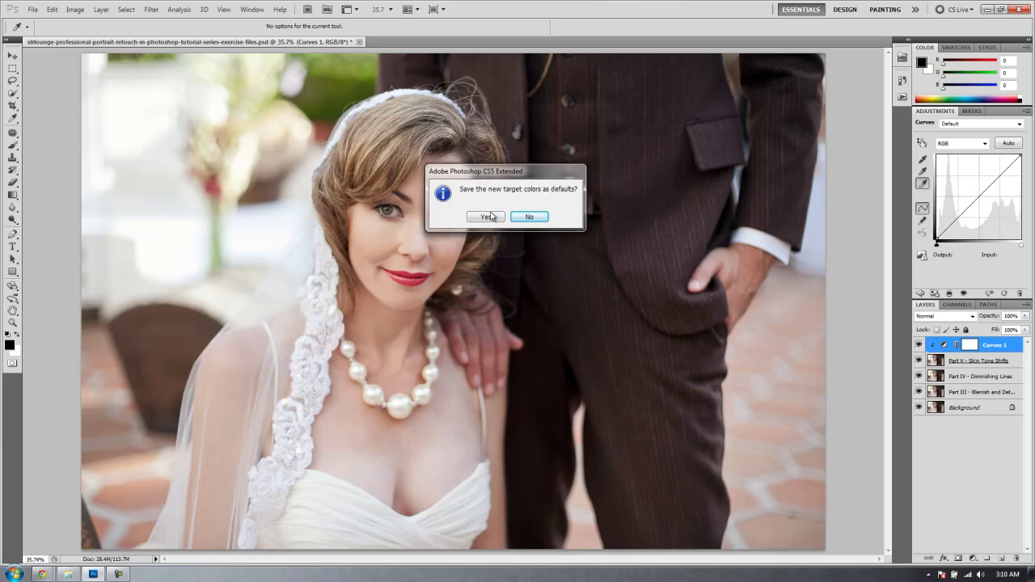
pyautogui.click(490, 217)
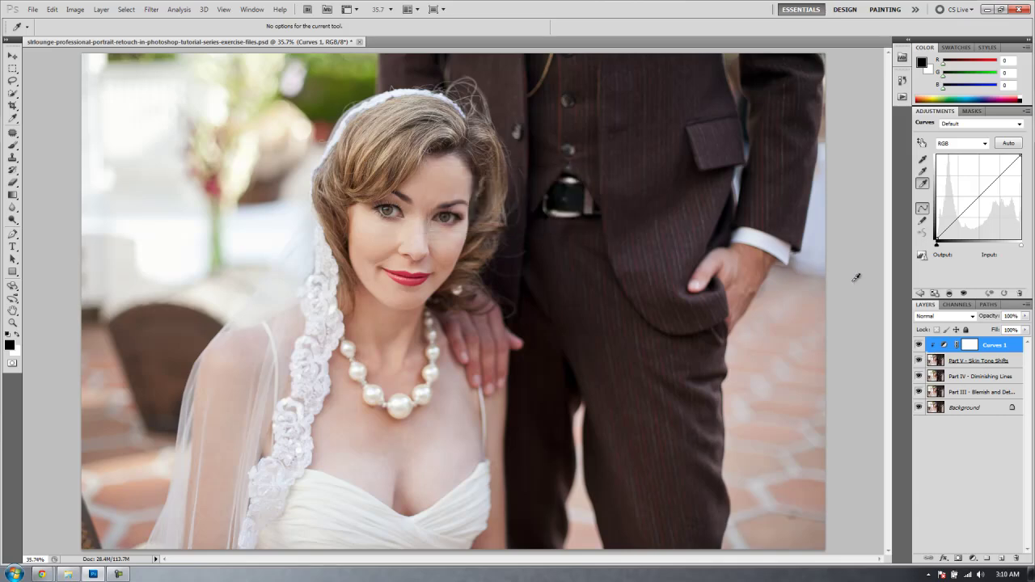
# Sample the chest skin to build the warming curve, then invert the Curves mask to black.
pyautogui.click(969, 346)
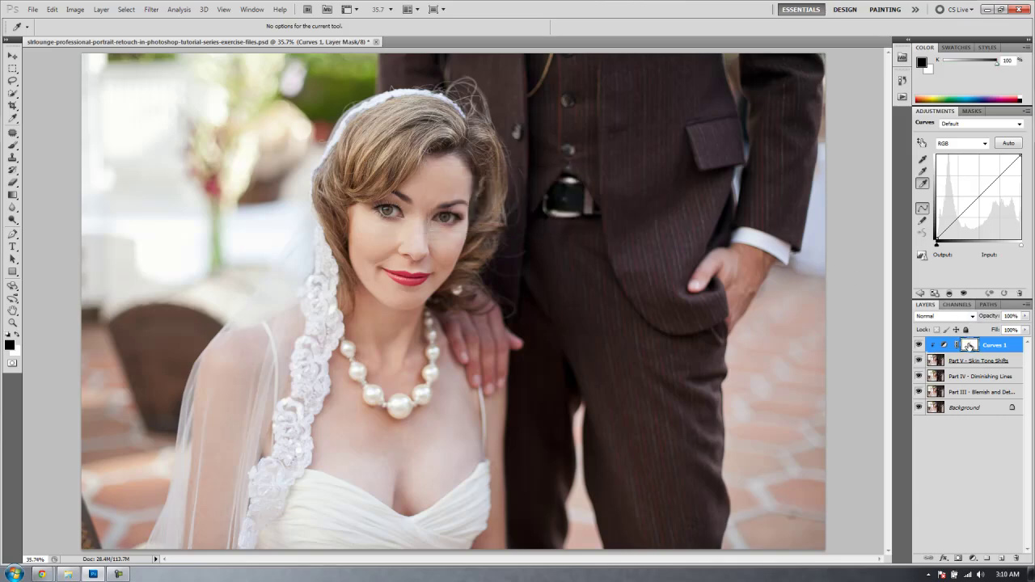
pyautogui.click(427, 492)
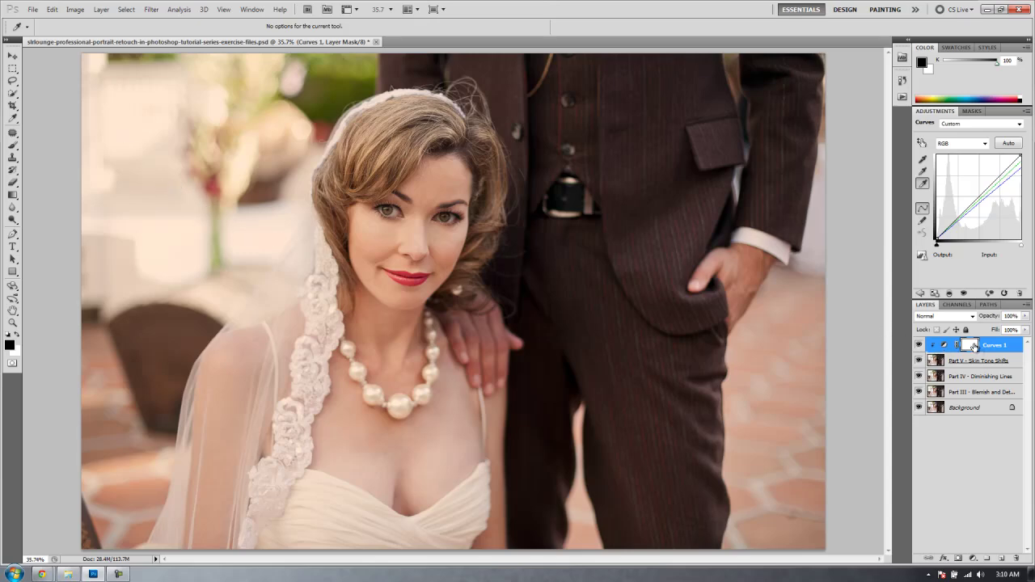
pyautogui.hotkey('ctrl', 'i')
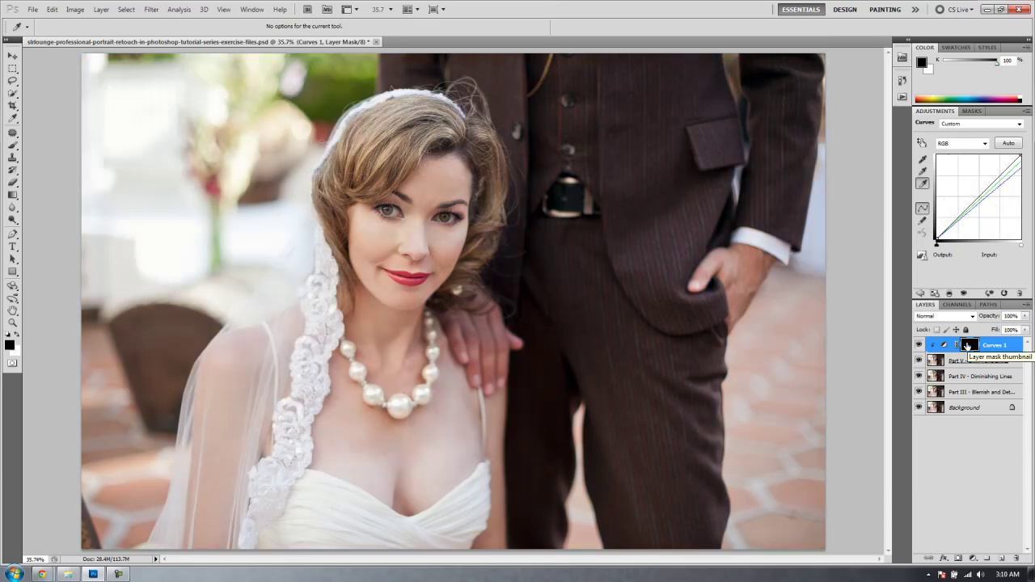
pyautogui.press('b')
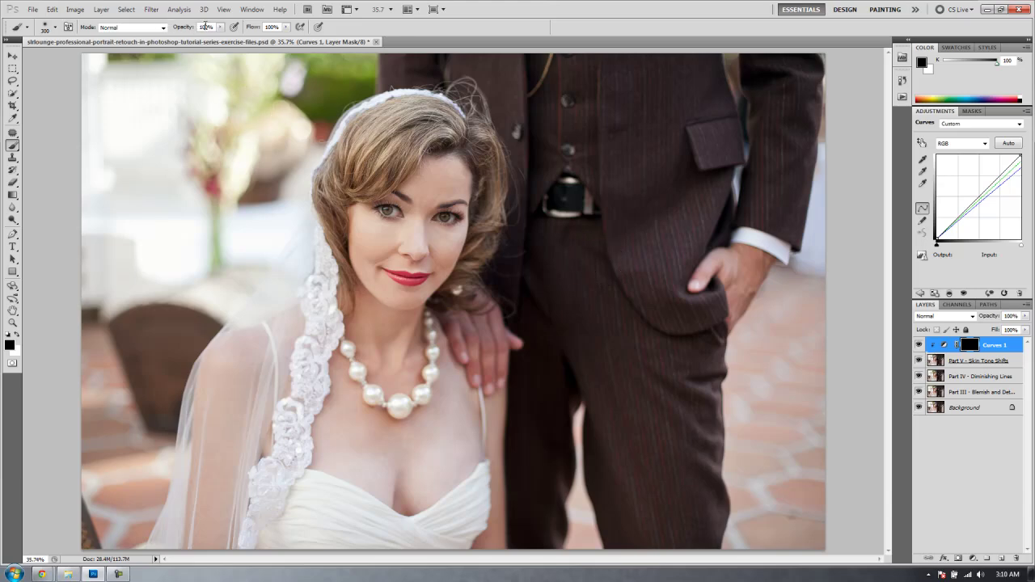
# Set the brush to 30% opacity with white as the painting colour.
pyautogui.click(205, 26)
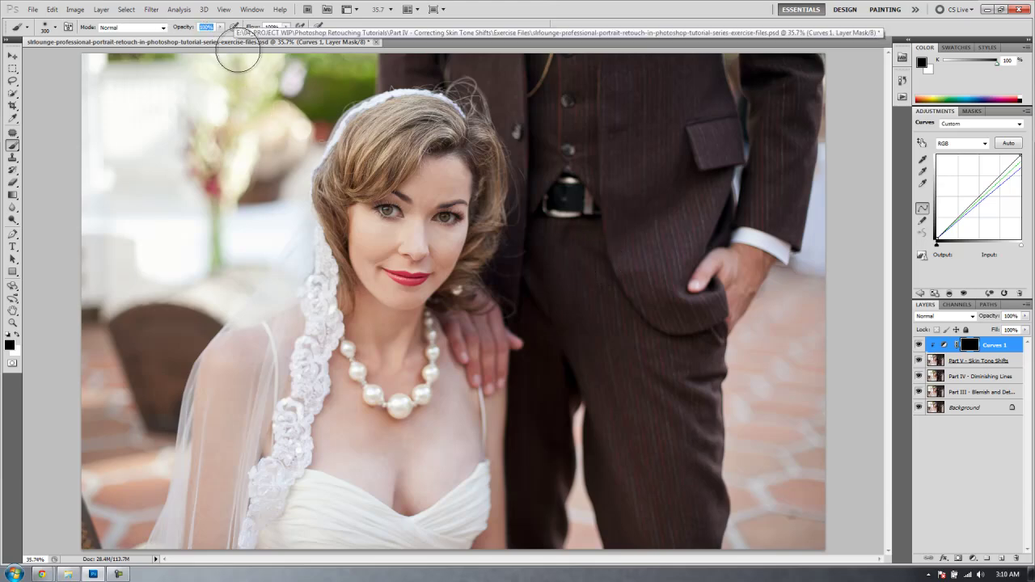
pyautogui.write('30')
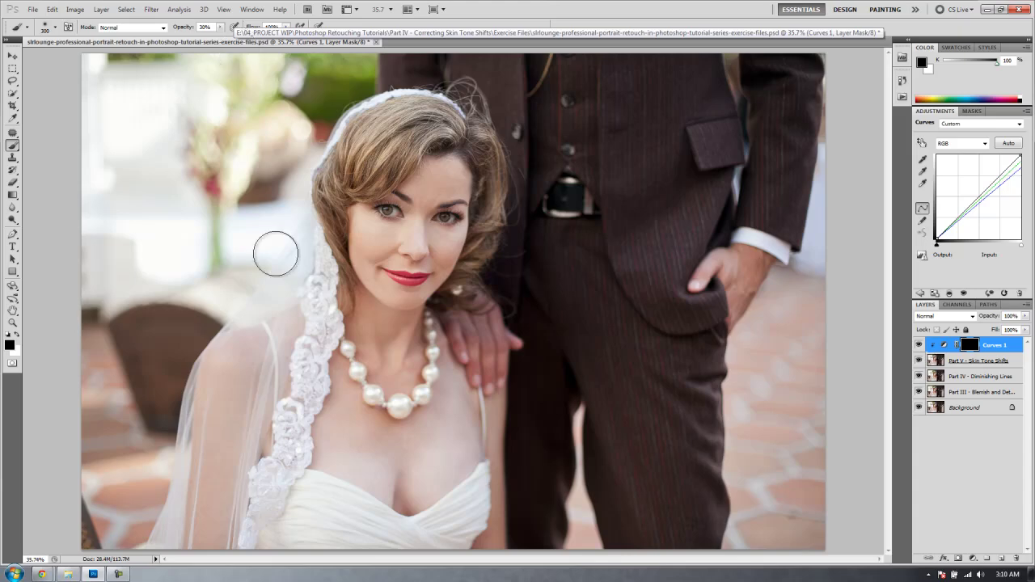
pyautogui.scroll(4, 366, 468)
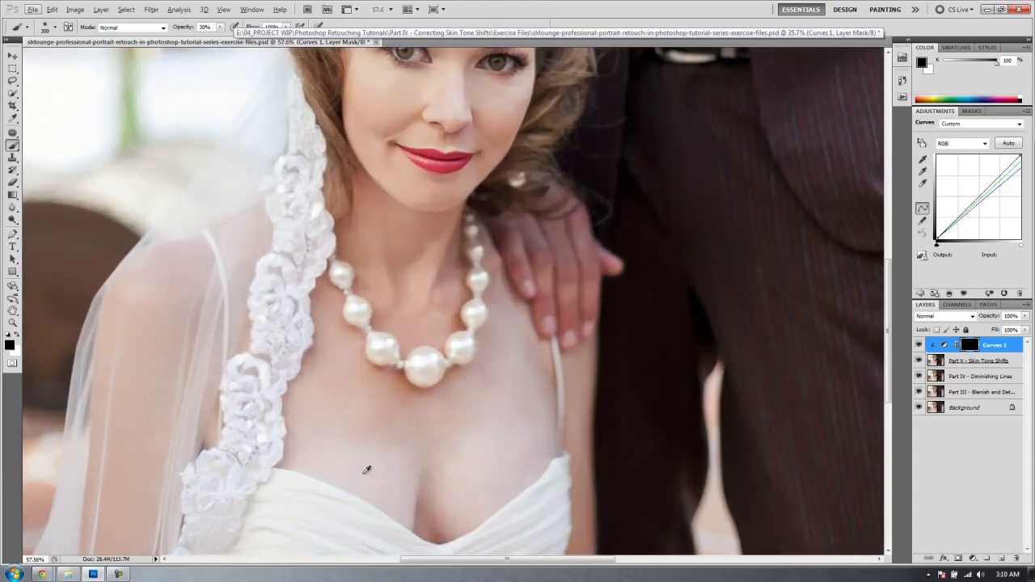
pyautogui.press('x')
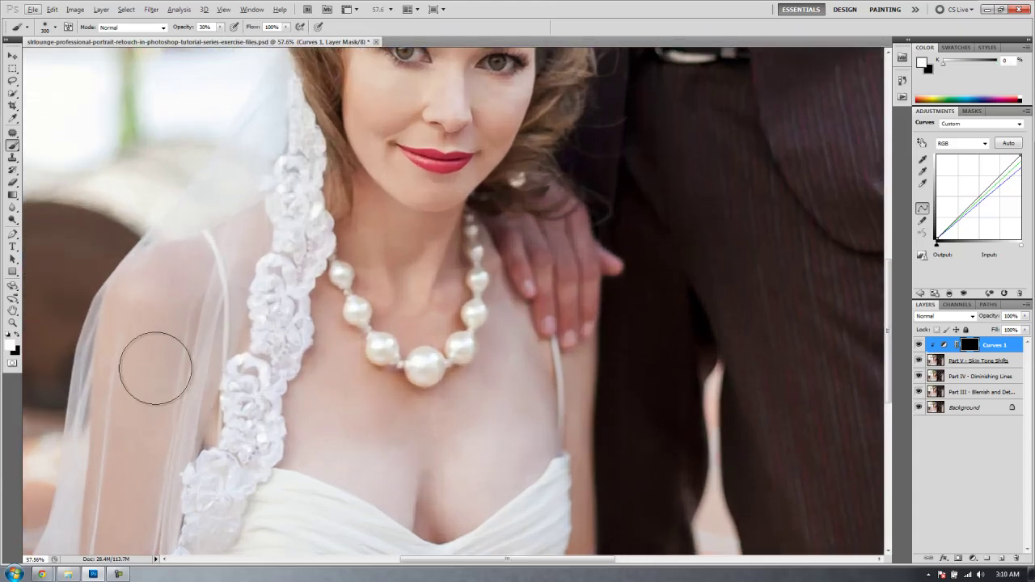
# Paint the warming correction onto the bride's upper chest and along the dress strap edge.
pyautogui.moveTo(376, 436)
pyautogui.mouseDown()
pyautogui.moveTo(388, 404)
pyautogui.moveTo(381, 373)
pyautogui.mouseUp()
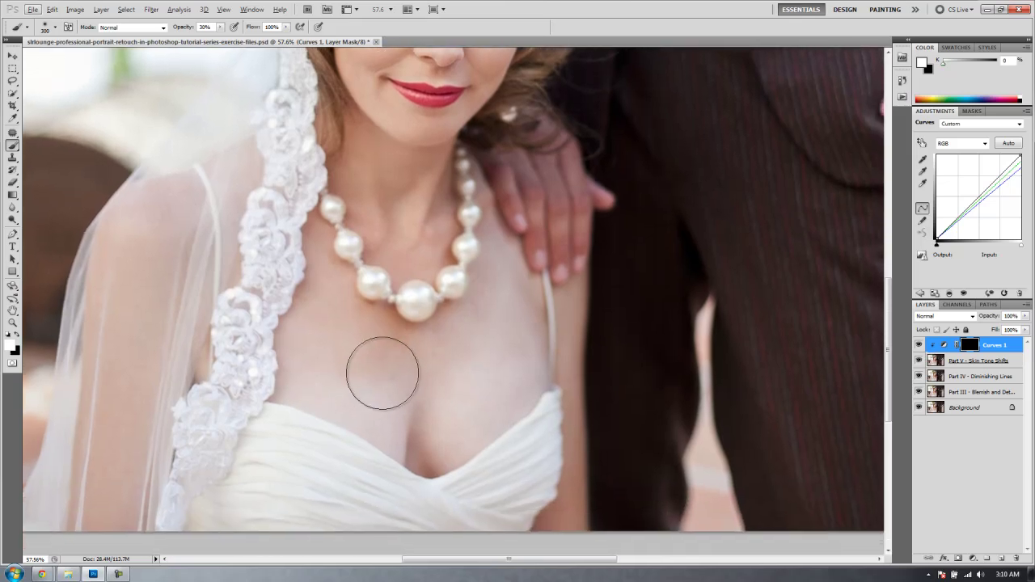
pyautogui.press('[')
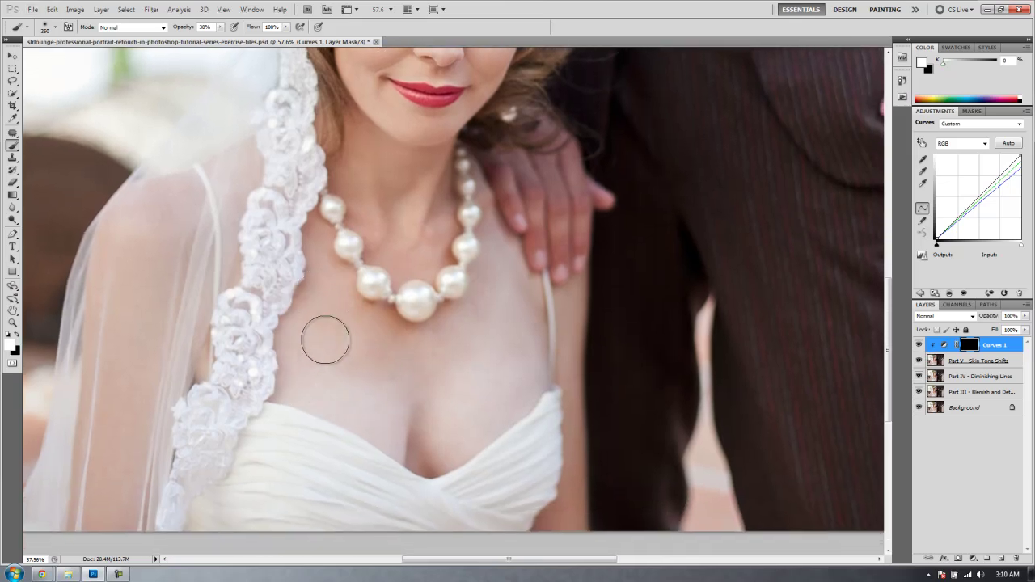
pyautogui.press('[')
pyautogui.press('[')
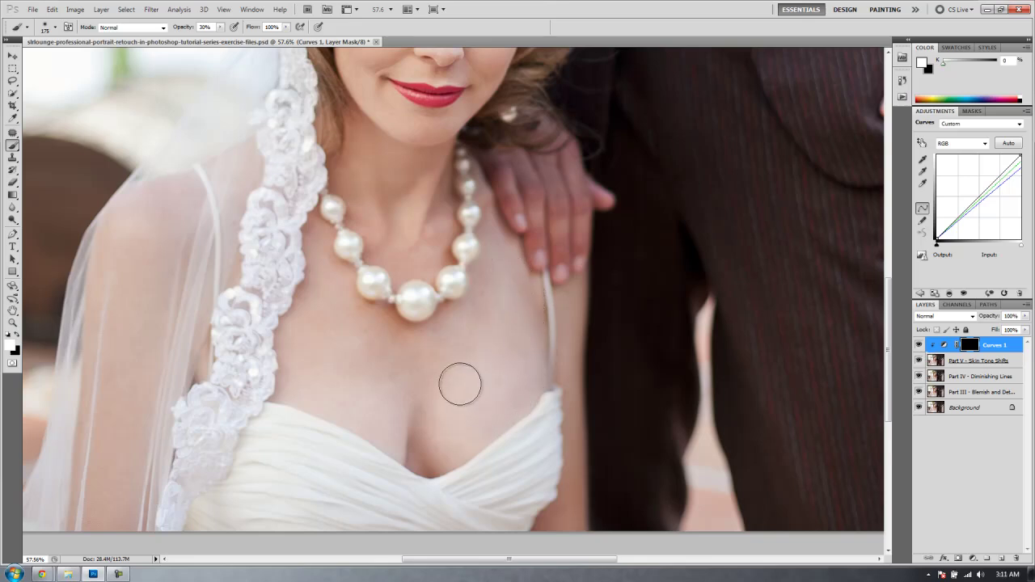
pyautogui.press(']')
pyautogui.press(']')
pyautogui.press(']')
pyautogui.moveTo(457, 395)
pyautogui.mouseDown()
pyautogui.moveTo(495, 333)
pyautogui.moveTo(463, 389)
pyautogui.moveTo(495, 261)
pyautogui.moveTo(503, 349)
pyautogui.moveTo(487, 398)
pyautogui.moveTo(470, 401)
pyautogui.moveTo(512, 367)
pyautogui.moveTo(438, 430)
pyautogui.moveTo(322, 383)
pyautogui.moveTo(404, 418)
pyautogui.moveTo(415, 388)
pyautogui.moveTo(324, 365)
pyautogui.moveTo(331, 319)
pyautogui.moveTo(318, 269)
pyautogui.moveTo(296, 347)
pyautogui.moveTo(314, 382)
pyautogui.moveTo(404, 435)
pyautogui.moveTo(450, 422)
pyautogui.mouseUp()
pyautogui.press('[')
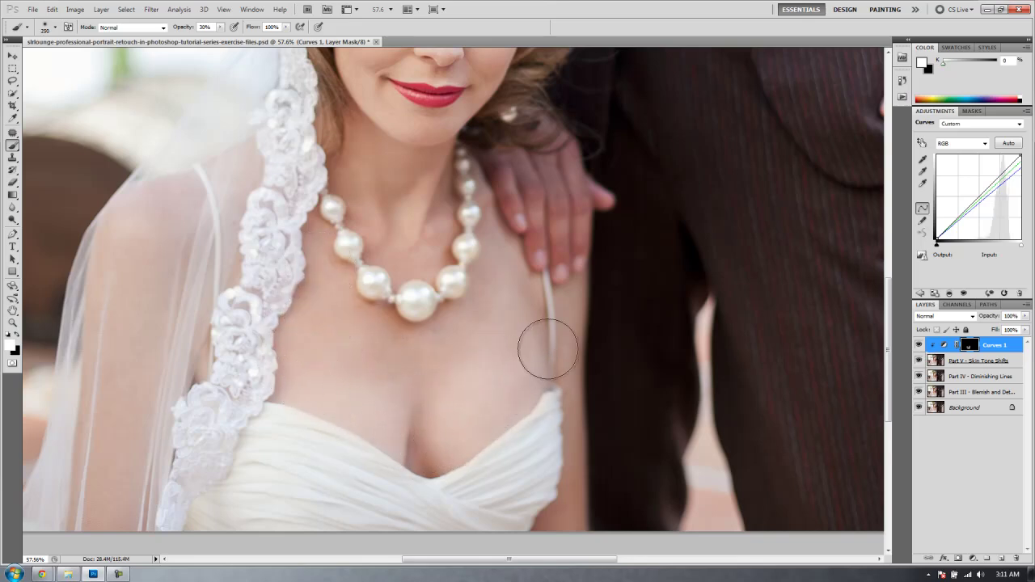
pyautogui.press('[')
pyautogui.press('[')
pyautogui.press('[')
pyautogui.press('[')
pyautogui.press('[')
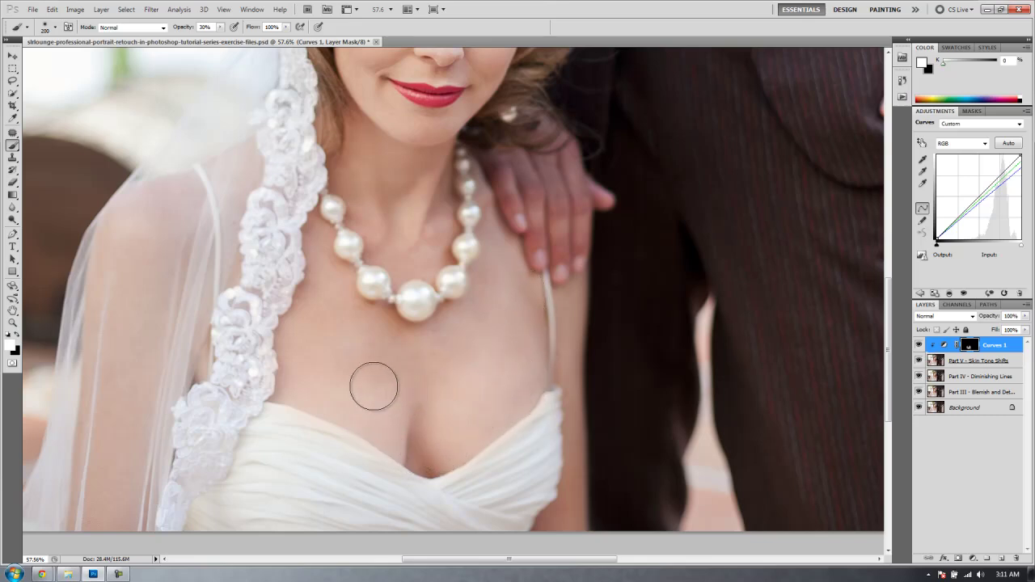
pyautogui.moveTo(425, 323); pyautogui.dragTo(426, 327)
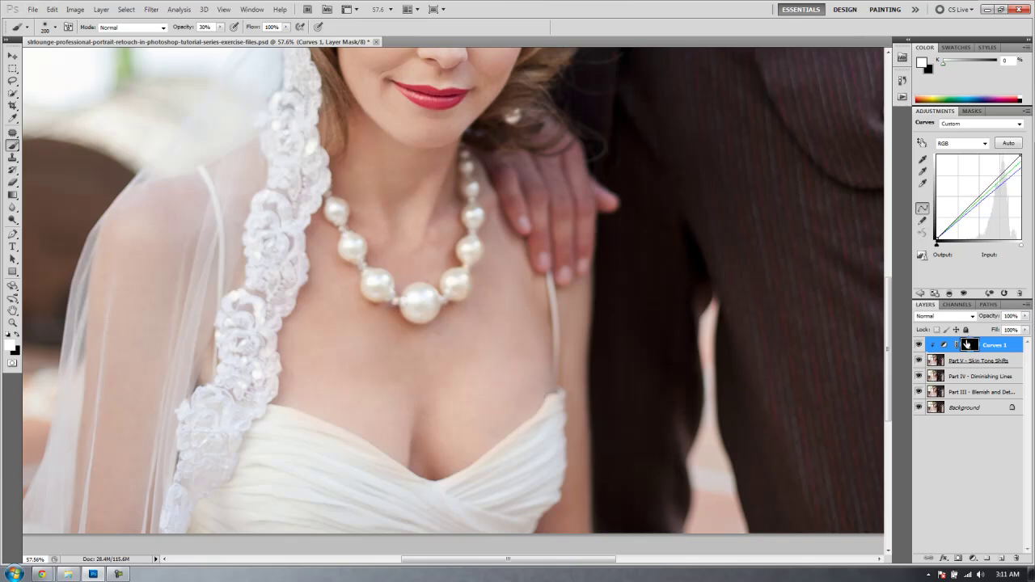
# Apply a 41.1-pixel Gaussian Blur to the Curves 1 mask.
pyautogui.click(152, 9)
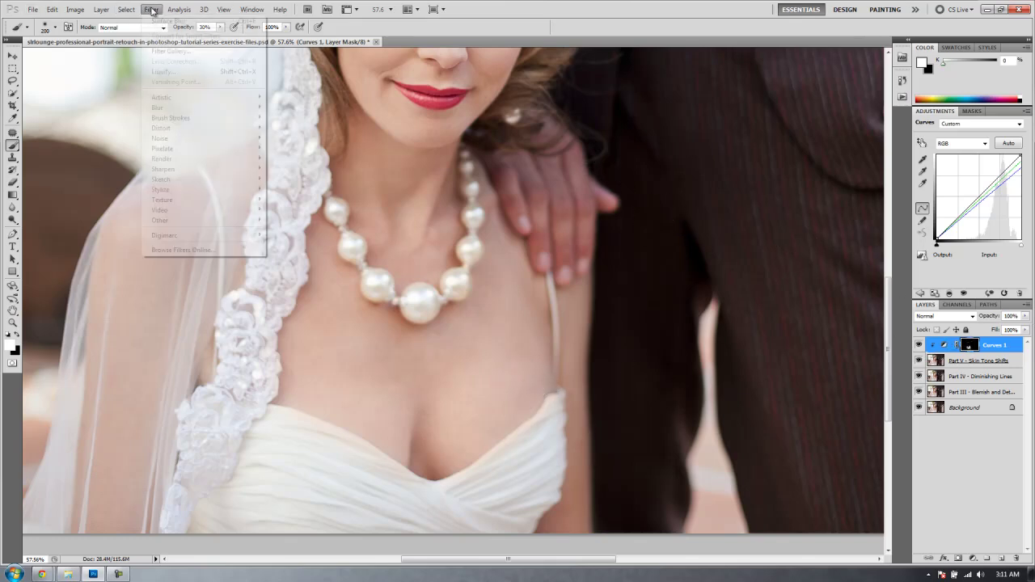
pyautogui.moveTo(160, 107)
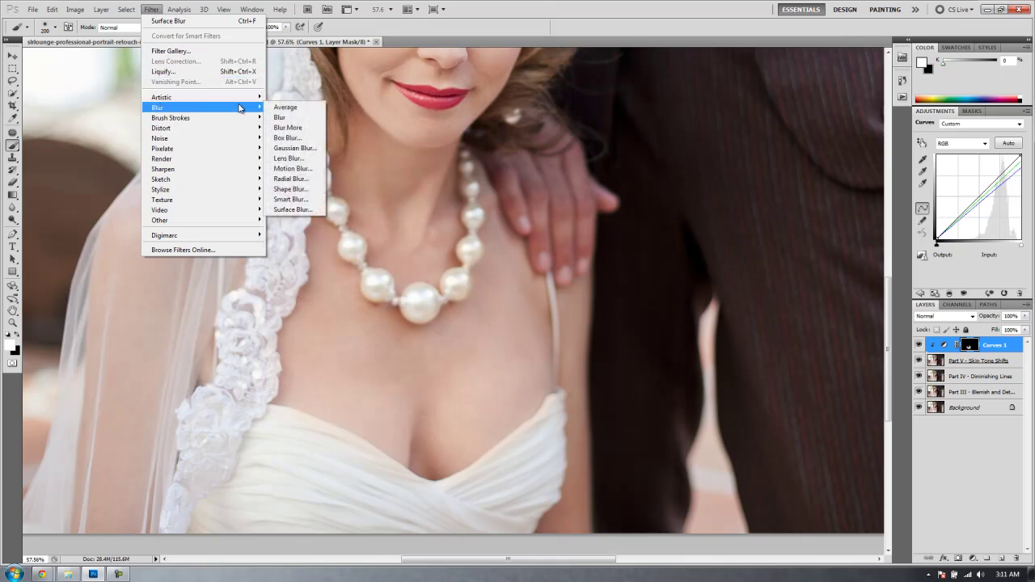
pyautogui.click(299, 148)
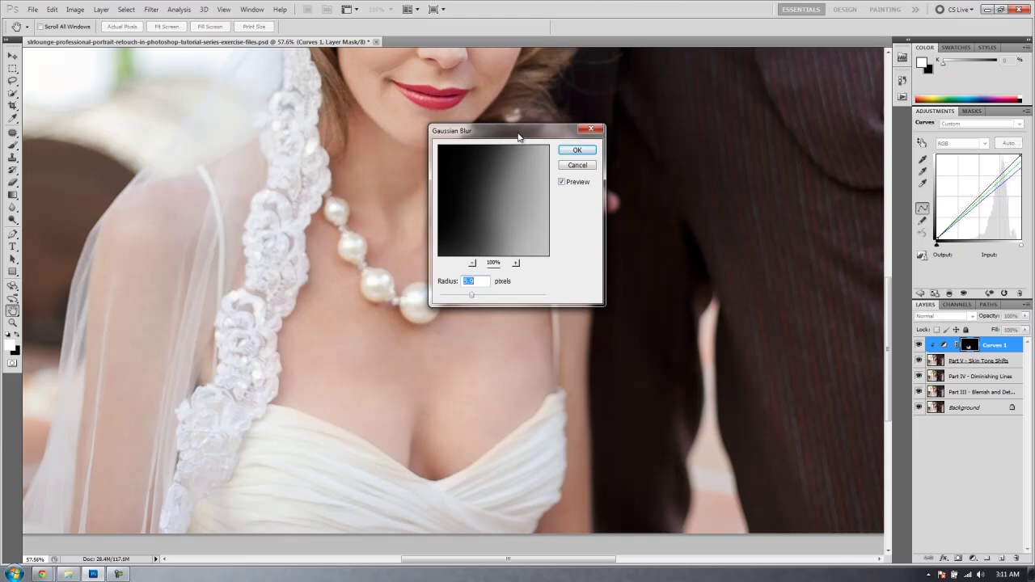
pyautogui.moveTo(518, 136); pyautogui.dragTo(568, 164)
pyautogui.moveTo(522, 322); pyautogui.dragTo(544, 325)
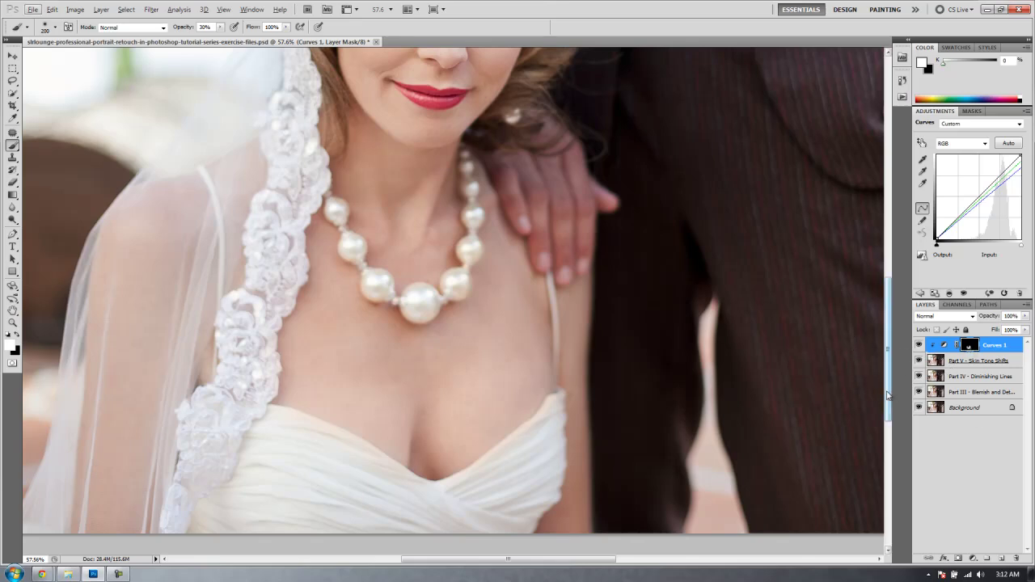
# Show the mask as a red overlay with black as the painting colour and a 200 px brush.
pyautogui.press('x')
pyautogui.press('\\')
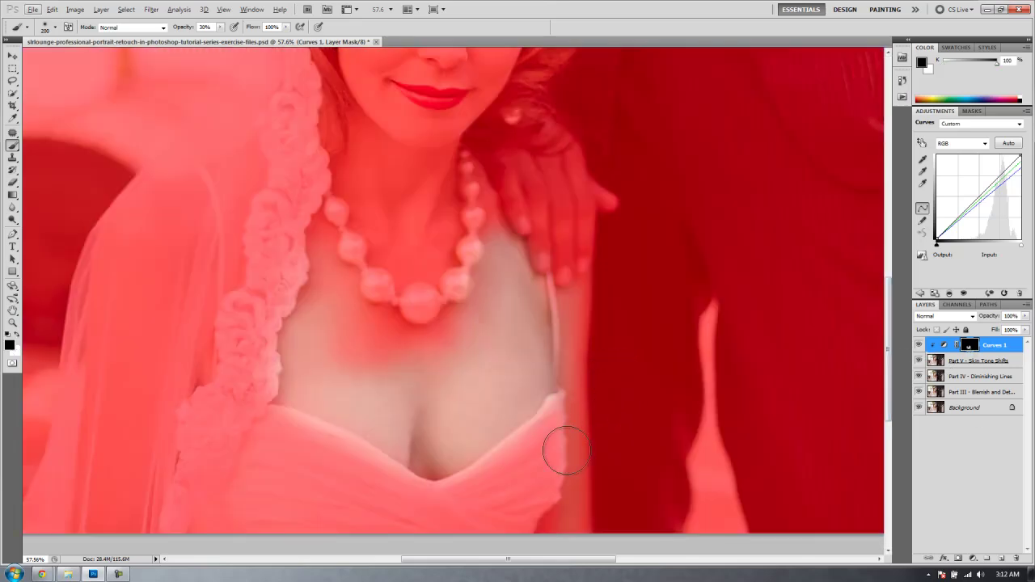
pyautogui.press(']')
pyautogui.press(']')
pyautogui.press(']')
pyautogui.press(']')
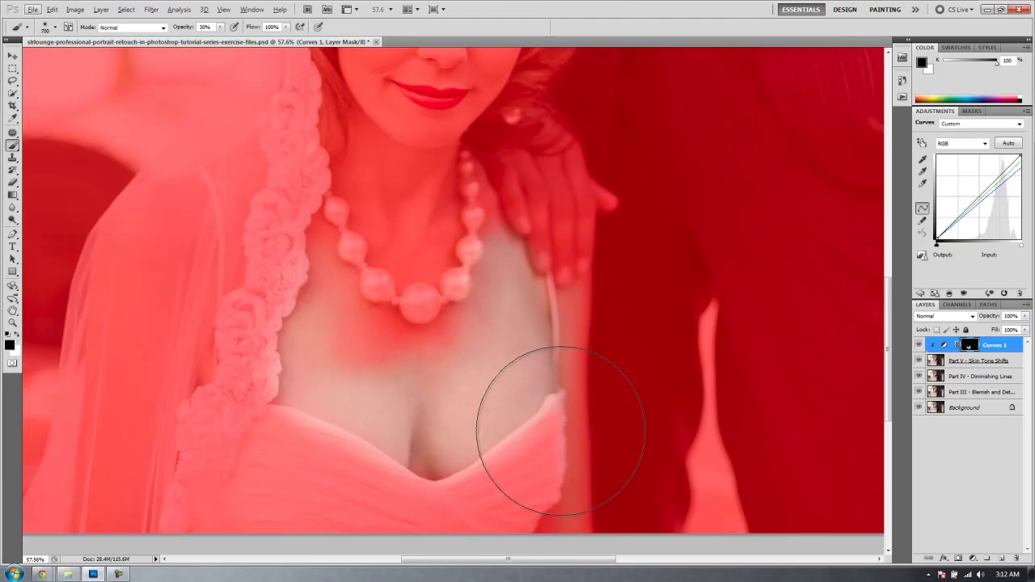
pyautogui.press('\\')
pyautogui.press('x')
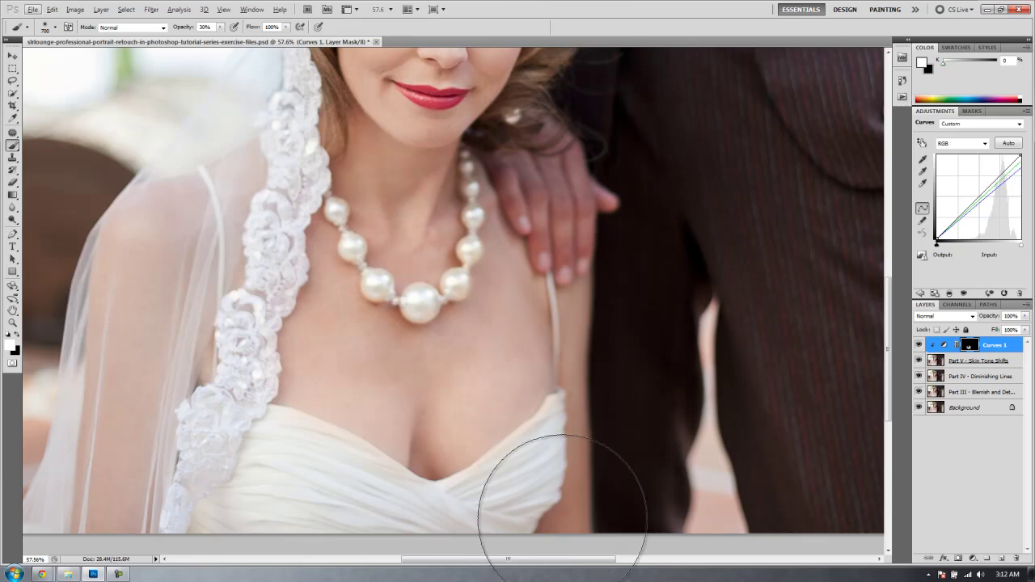
pyautogui.press('\\')
pyautogui.press('x')
pyautogui.press('[')
pyautogui.press('[')
pyautogui.press('[')
pyautogui.press('[')
pyautogui.press('[')
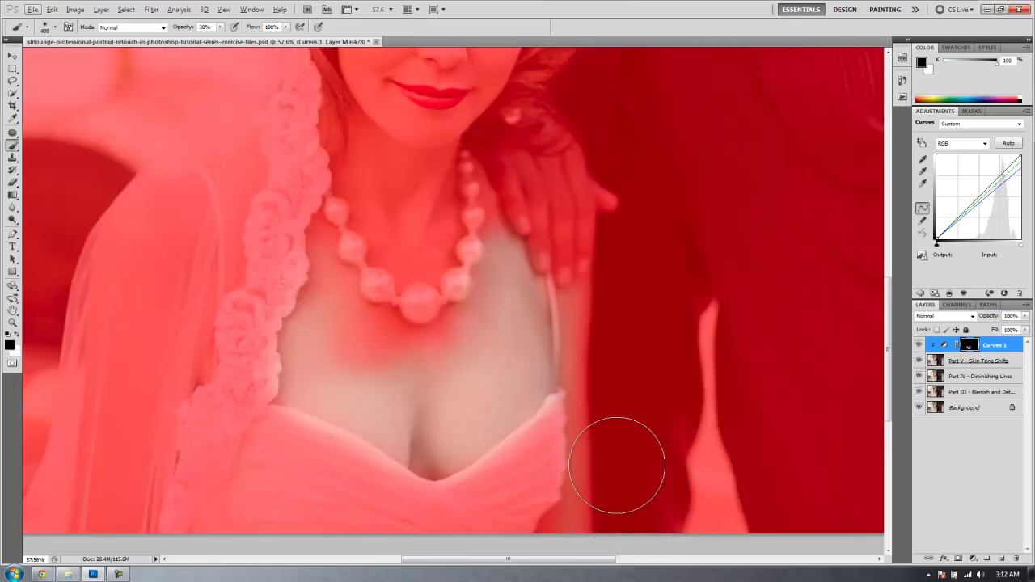
# Set brush hardness to 0%, opacity 100%, and shrink the brush to 80 pixels.
pyautogui.click(57, 28)
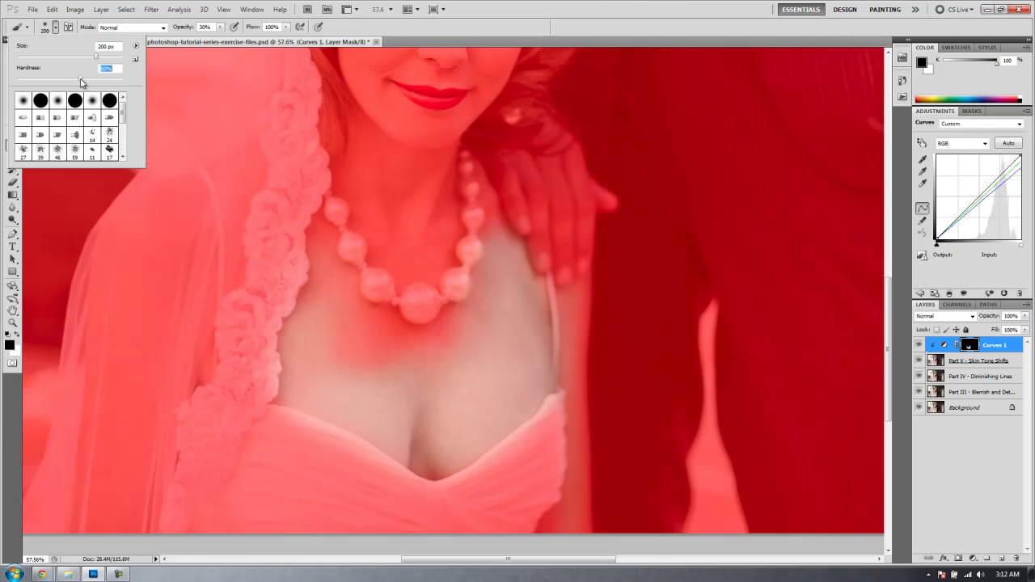
pyautogui.click(516, 31)
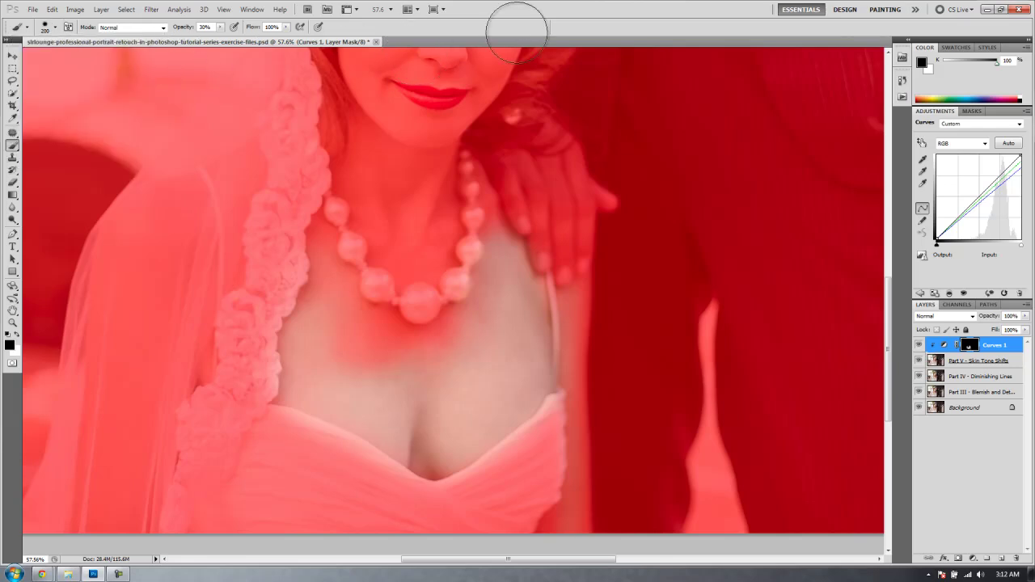
pyautogui.scroll(5, 359, 522)
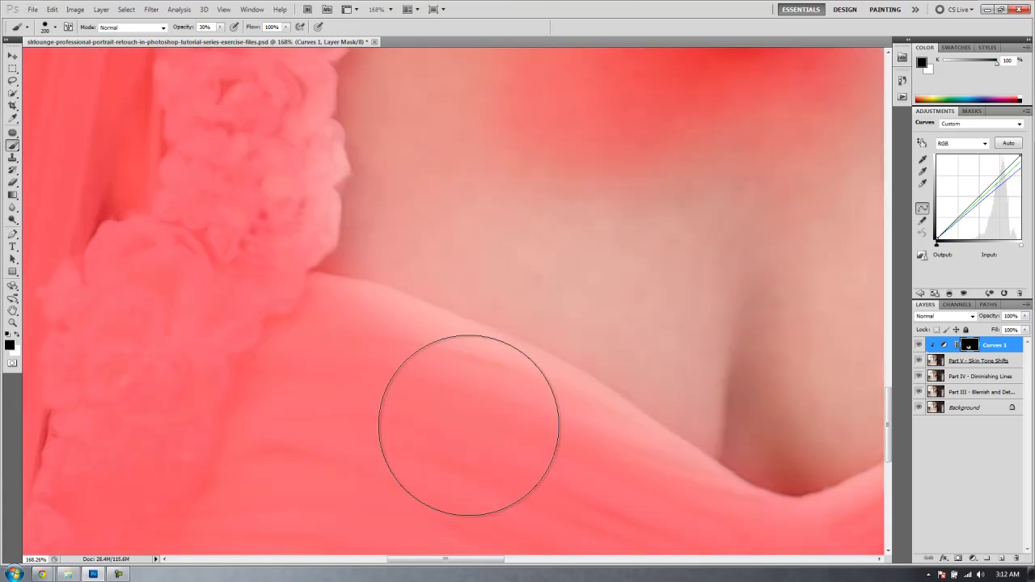
pyautogui.press('[')
pyautogui.press('[')
pyautogui.press('[')
pyautogui.press('[')
pyautogui.press('[')
pyautogui.press('[')
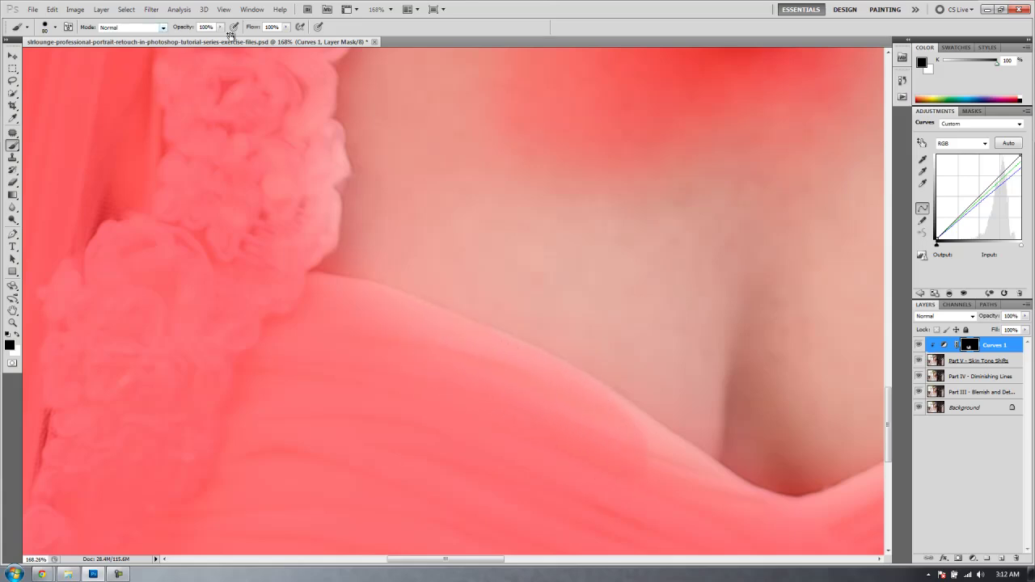
# Paint black along the dress neckline on the mask, redo one bad stroke, then hide the overlay.
pyautogui.moveTo(302, 316)
pyautogui.mouseDown()
pyautogui.moveTo(369, 316)
pyautogui.moveTo(484, 372)
pyautogui.moveTo(517, 405)
pyautogui.moveTo(428, 335)
pyautogui.moveTo(559, 400)
pyautogui.moveTo(730, 513)
pyautogui.moveTo(346, 283)
pyautogui.moveTo(340, 292)
pyautogui.moveTo(411, 307)
pyautogui.moveTo(483, 296)
pyautogui.moveTo(598, 215)
pyautogui.moveTo(670, 138)
pyautogui.moveTo(739, 120)
pyautogui.moveTo(604, 321)
pyautogui.moveTo(602, 292)
pyautogui.mouseUp()
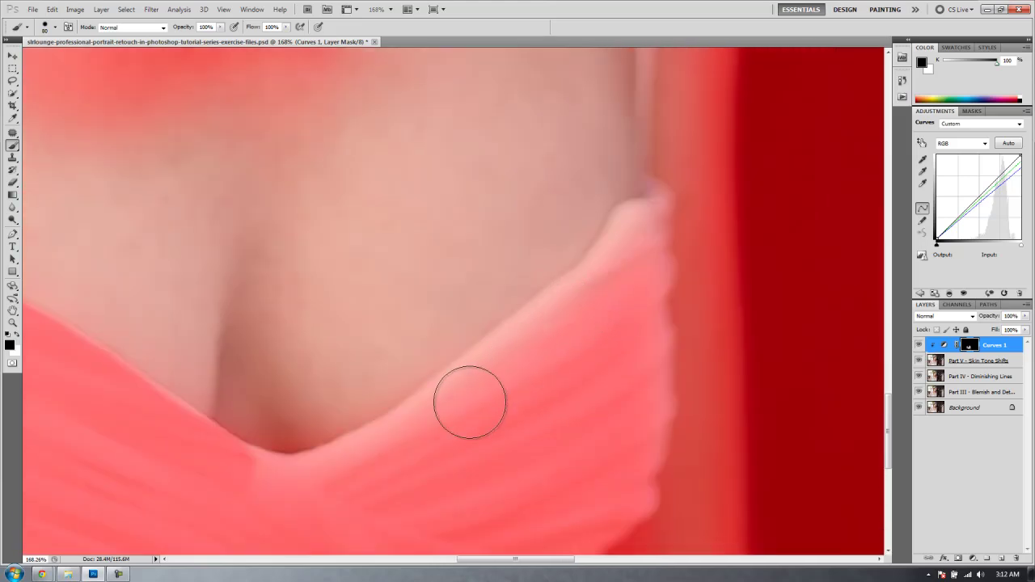
pyautogui.moveTo(331, 484)
pyautogui.mouseDown()
pyautogui.moveTo(399, 465)
pyautogui.moveTo(329, 479)
pyautogui.moveTo(396, 456)
pyautogui.moveTo(456, 412)
pyautogui.moveTo(351, 472)
pyautogui.moveTo(412, 449)
pyautogui.moveTo(449, 417)
pyautogui.moveTo(423, 427)
pyautogui.moveTo(455, 418)
pyautogui.moveTo(466, 392)
pyautogui.moveTo(462, 403)
pyautogui.moveTo(529, 352)
pyautogui.moveTo(369, 471)
pyautogui.moveTo(544, 346)
pyautogui.mouseUp()
pyautogui.hotkey('ctrl', 'z')
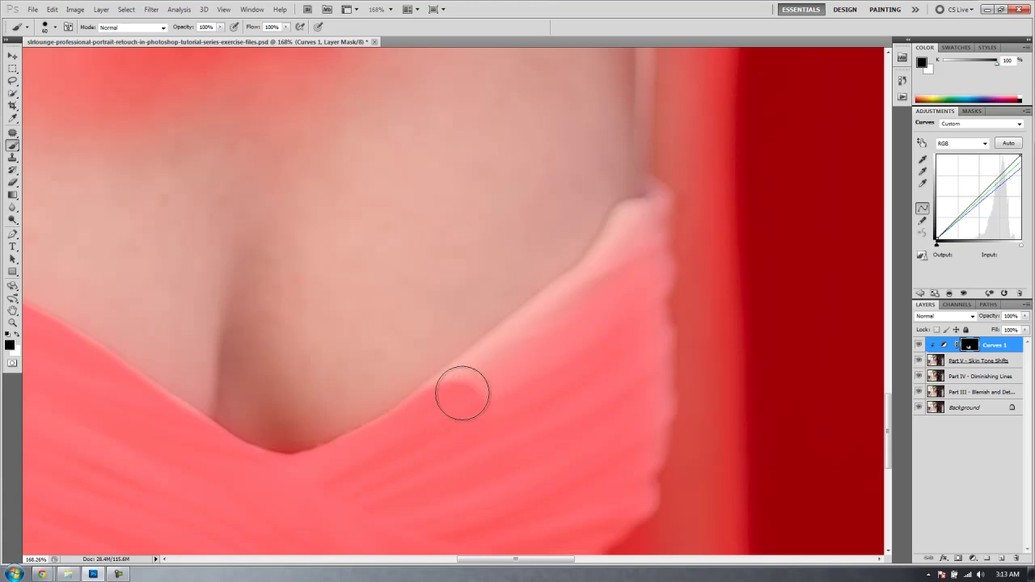
pyautogui.moveTo(474, 381)
pyautogui.mouseDown()
pyautogui.moveTo(582, 308)
pyautogui.moveTo(630, 236)
pyautogui.moveTo(660, 221)
pyautogui.moveTo(675, 193)
pyautogui.moveTo(638, 493)
pyautogui.mouseUp()
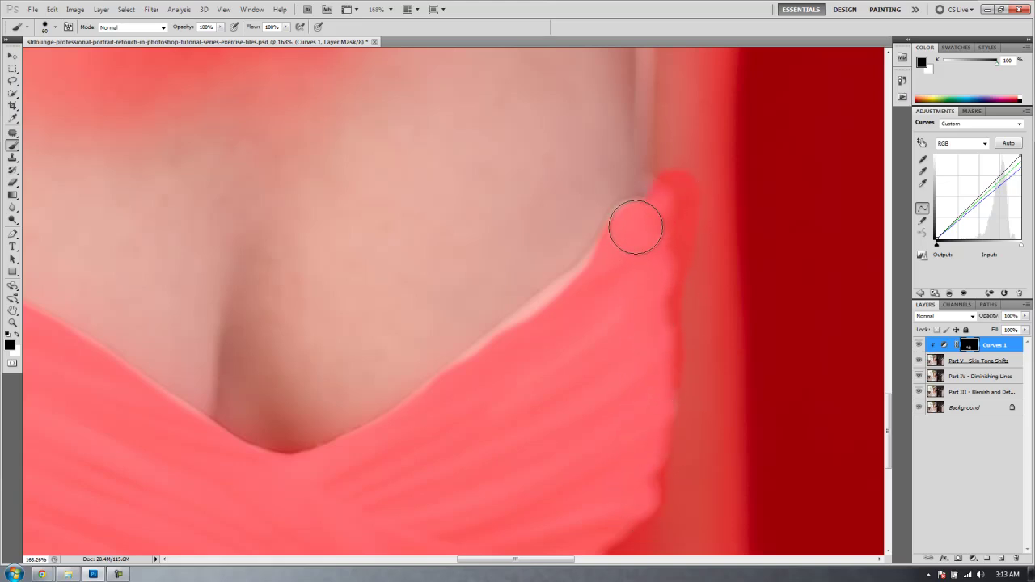
pyautogui.moveTo(606, 267)
pyautogui.mouseDown()
pyautogui.moveTo(526, 339)
pyautogui.moveTo(617, 266)
pyautogui.moveTo(549, 326)
pyautogui.moveTo(604, 278)
pyautogui.moveTo(558, 310)
pyautogui.mouseUp()
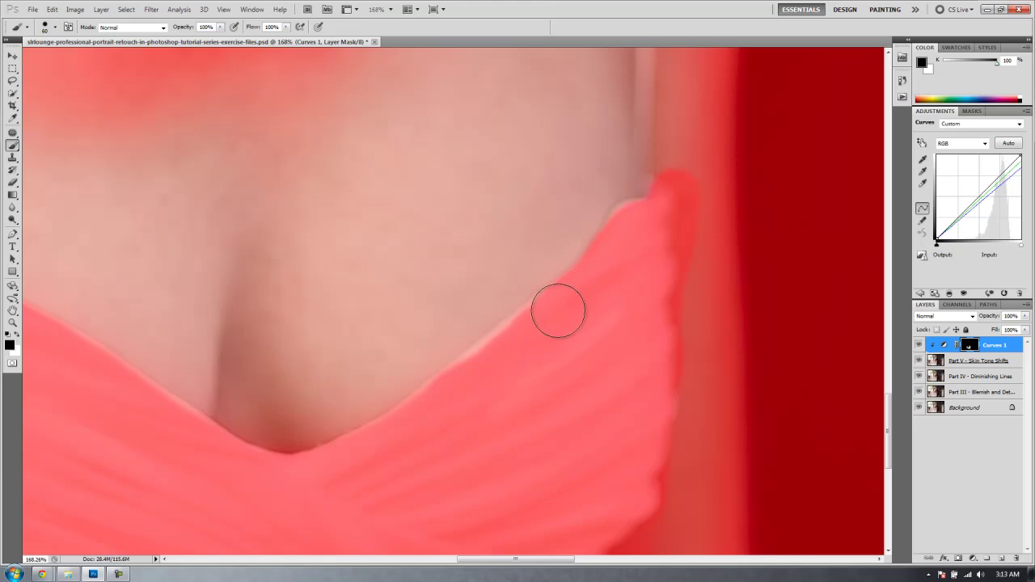
pyautogui.moveTo(515, 346)
pyautogui.mouseDown()
pyautogui.moveTo(465, 389)
pyautogui.moveTo(486, 377)
pyautogui.mouseUp()
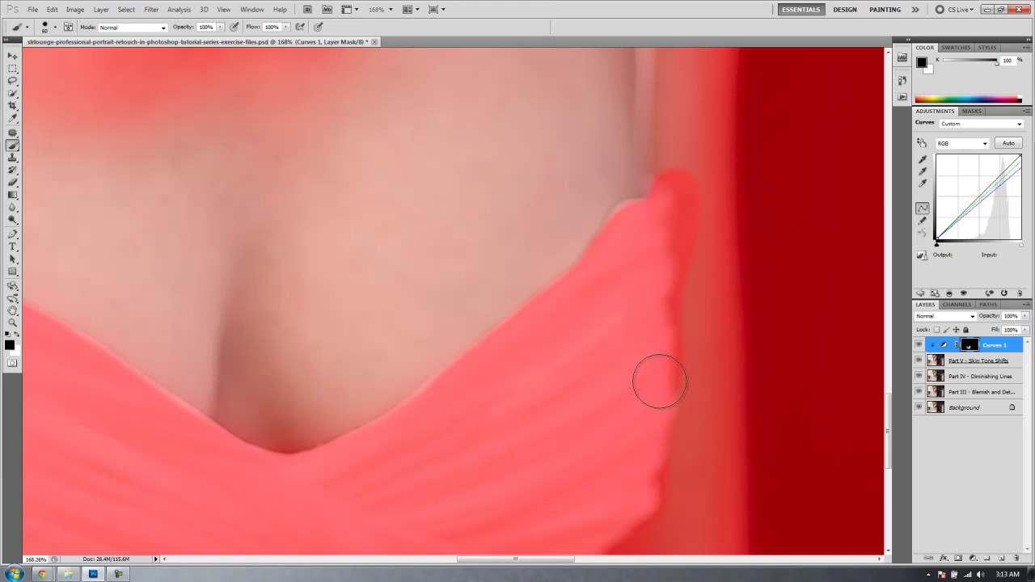
pyautogui.press('\\')
# Undo a stray white stroke and paint black over the lace veil edge beside the neck.
pyautogui.press('x')
pyautogui.keyDown('alt'); pyautogui.scroll(-3, 488, 316); pyautogui.keyUp('alt')
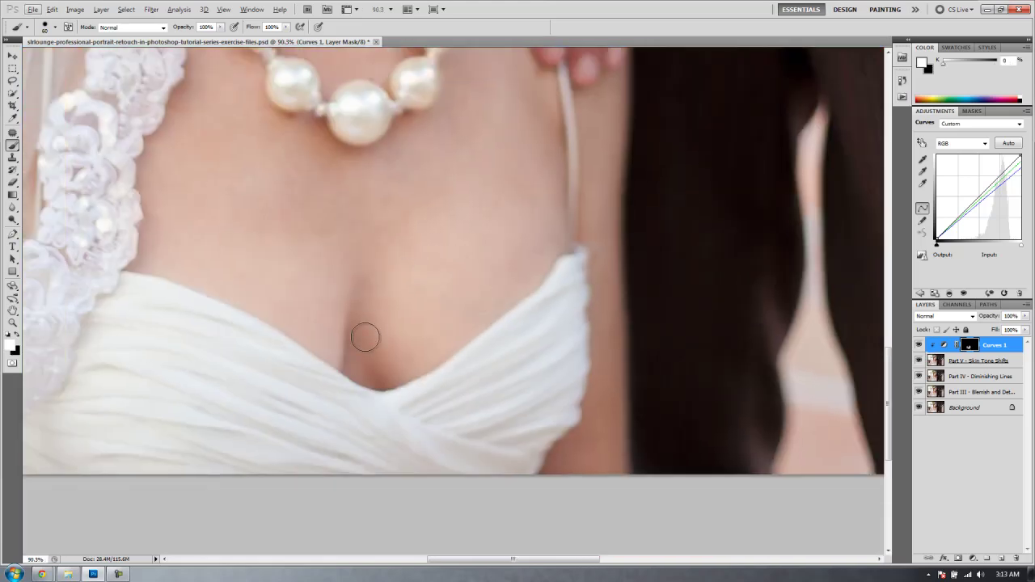
pyautogui.keyDown('alt'); pyautogui.scroll(4, 167, 357); pyautogui.keyUp('alt')
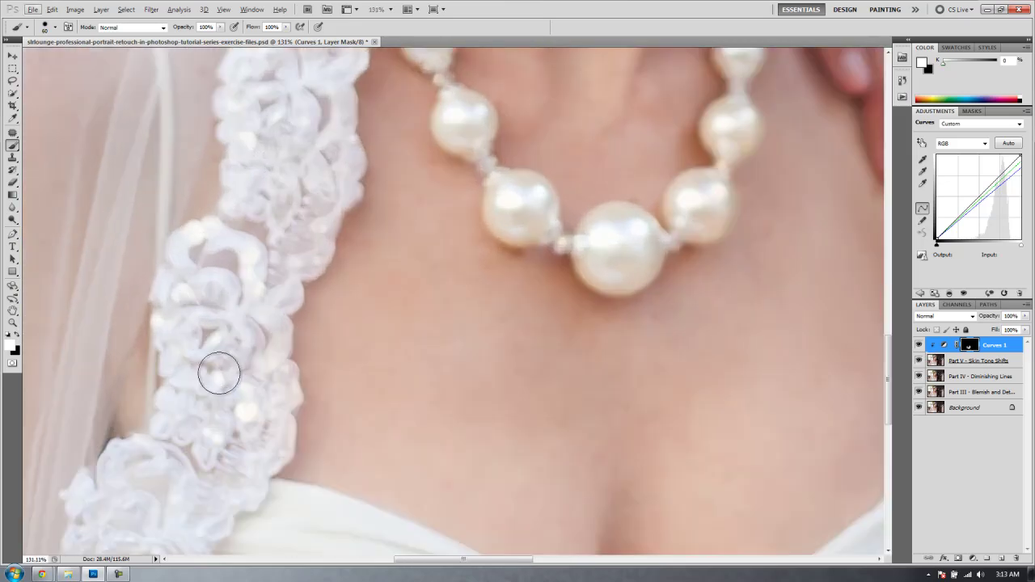
pyautogui.moveTo(228, 395)
pyautogui.mouseDown()
pyautogui.moveTo(266, 313)
pyautogui.moveTo(251, 313)
pyautogui.mouseUp()
pyautogui.hotkey('ctrl', 'z')
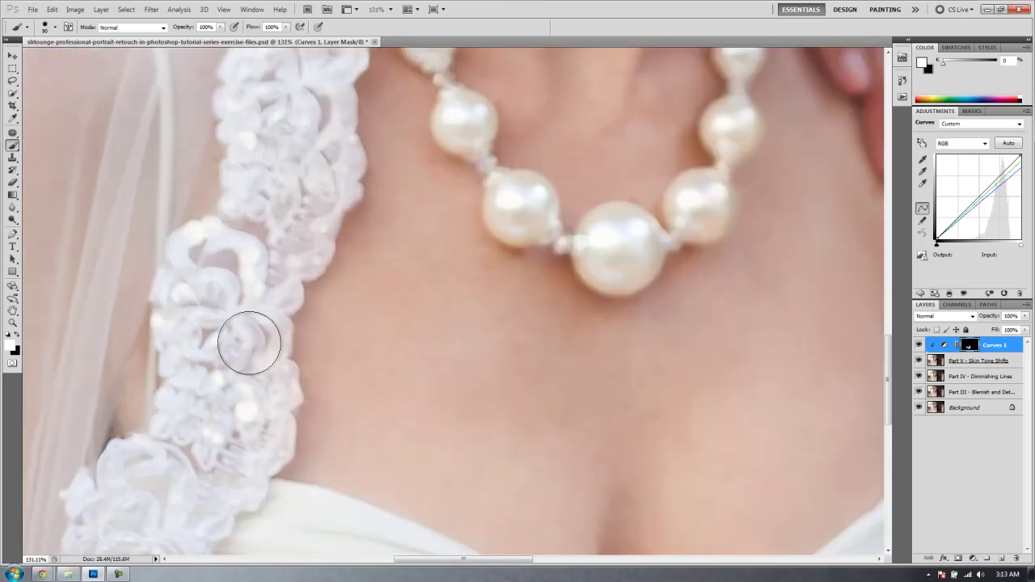
pyautogui.press('x')
pyautogui.moveTo(263, 411)
pyautogui.mouseDown()
pyautogui.moveTo(257, 310)
pyautogui.moveTo(256, 331)
pyautogui.moveTo(324, 189)
pyautogui.moveTo(320, 75)
pyautogui.mouseUp()
pyautogui.moveTo(308, 90); pyautogui.dragTo(295, 148)
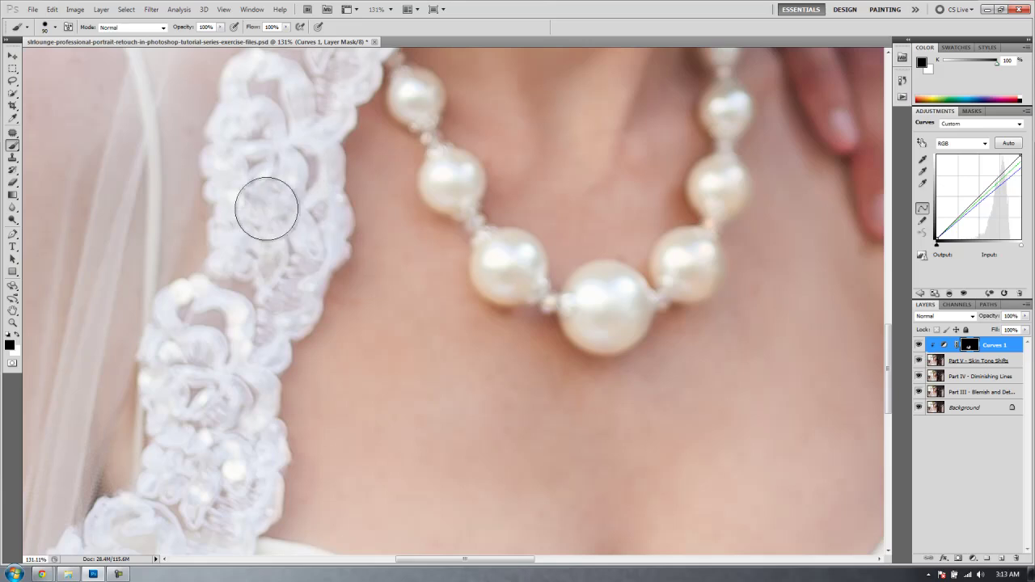
pyautogui.moveTo(266, 207); pyautogui.dragTo(261, 247)
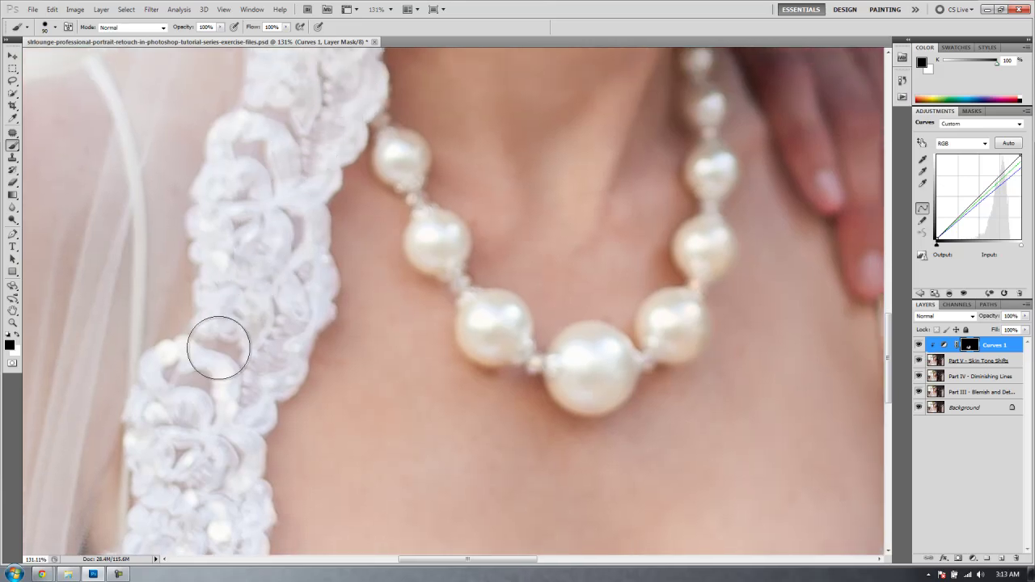
pyautogui.moveTo(201, 478); pyautogui.dragTo(6, 475)
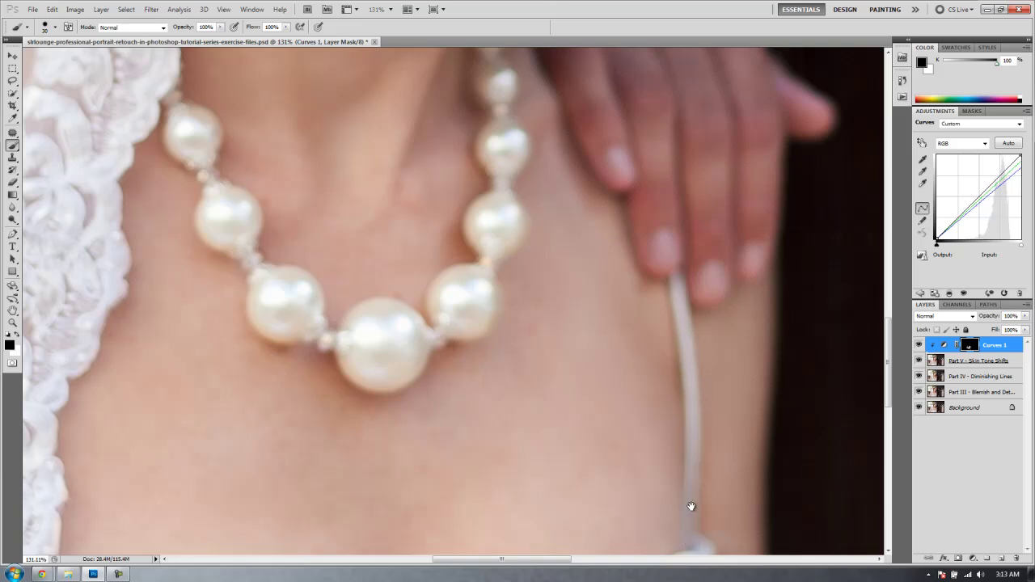
pyautogui.moveTo(691, 506); pyautogui.dragTo(684, 187)
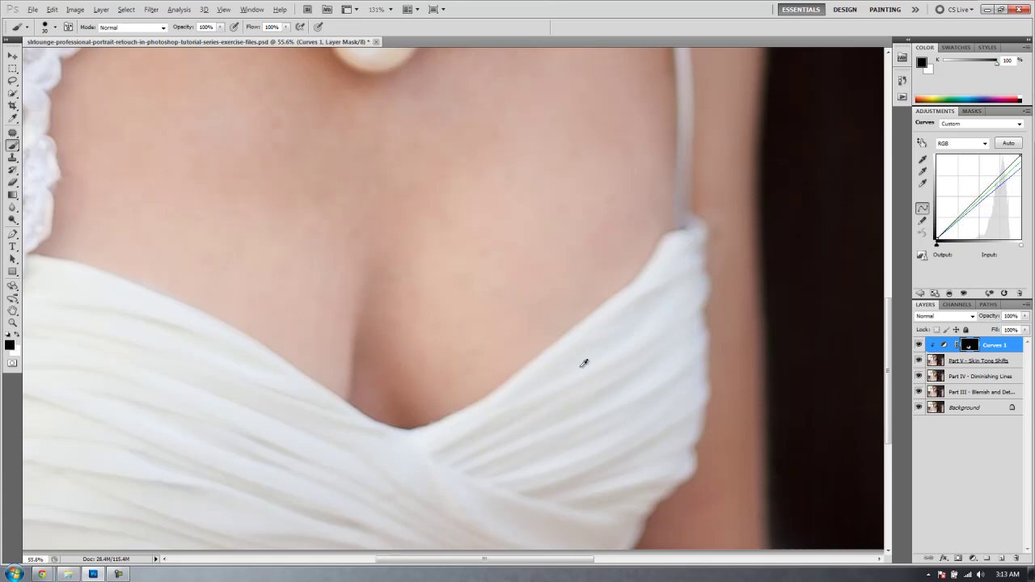
# Fit the whole portrait on screen and toggle the Skin Adjustment layer off and on twice.
pyautogui.hotkey('ctrl', '0')
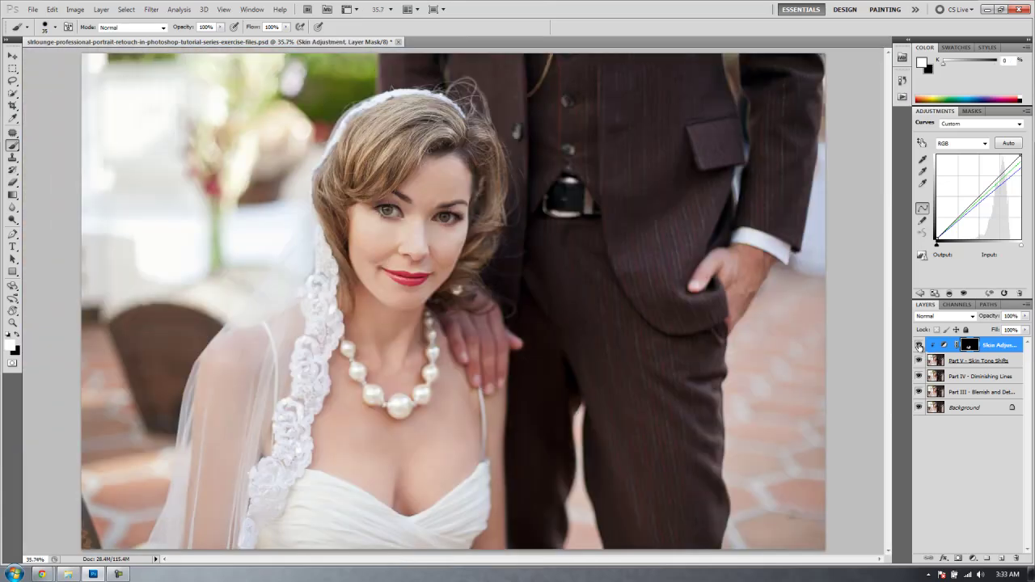
pyautogui.click(918, 346)
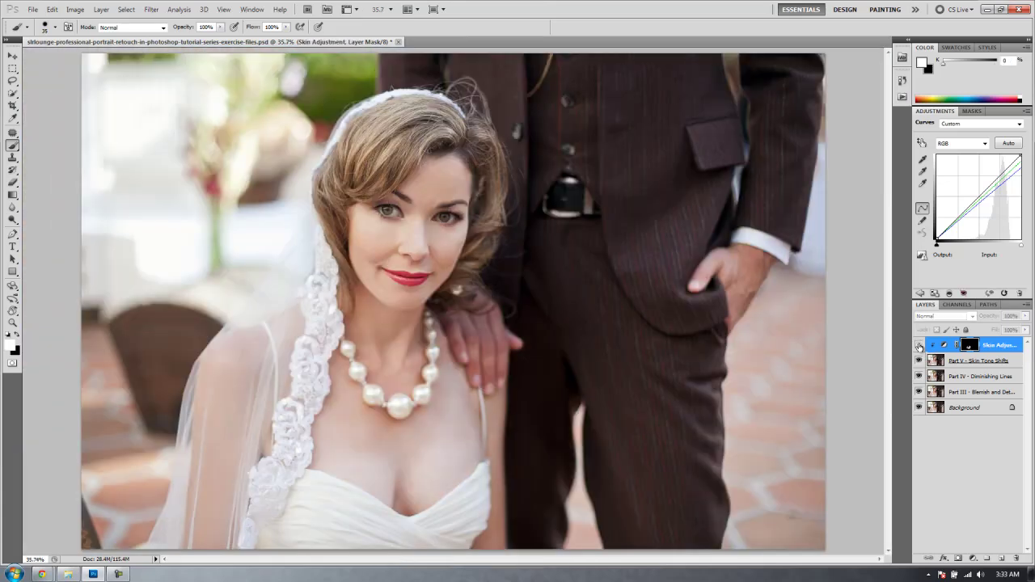
pyautogui.click(918, 346)
pyautogui.click(919, 346)
pyautogui.click(918, 347)
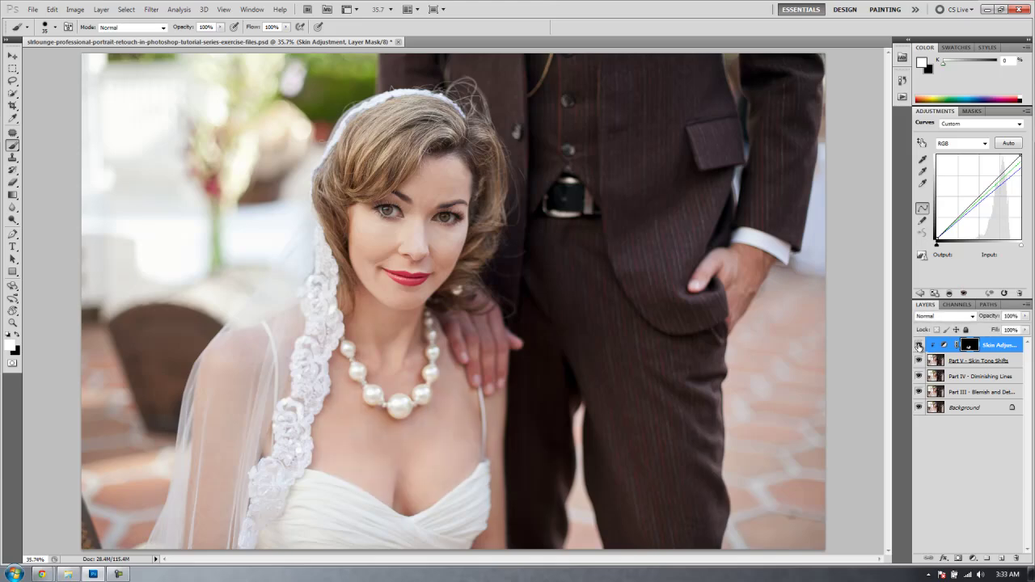